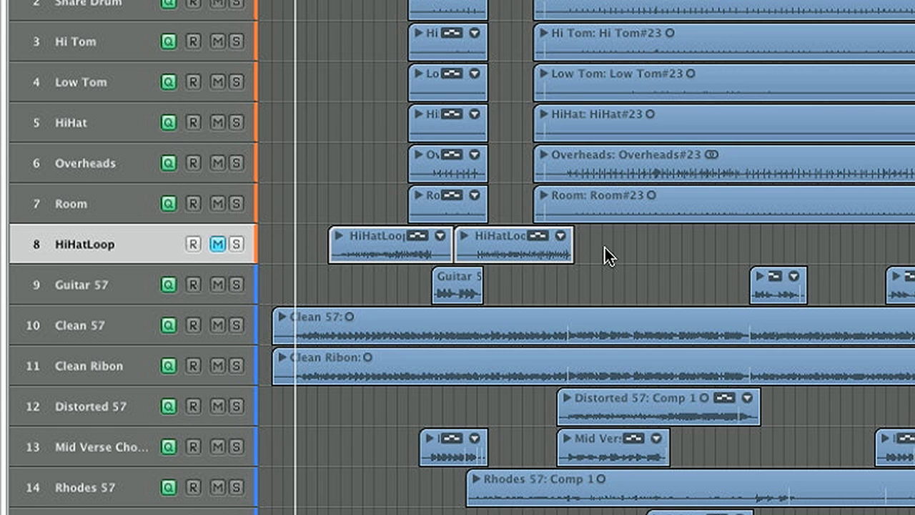
- Mute the two HiHatLoop regions on track 8, then delete the regions and the track
{"action": "left_click_drag", "start_coordinate": [606, 249], "coordinate": [405, 249]}
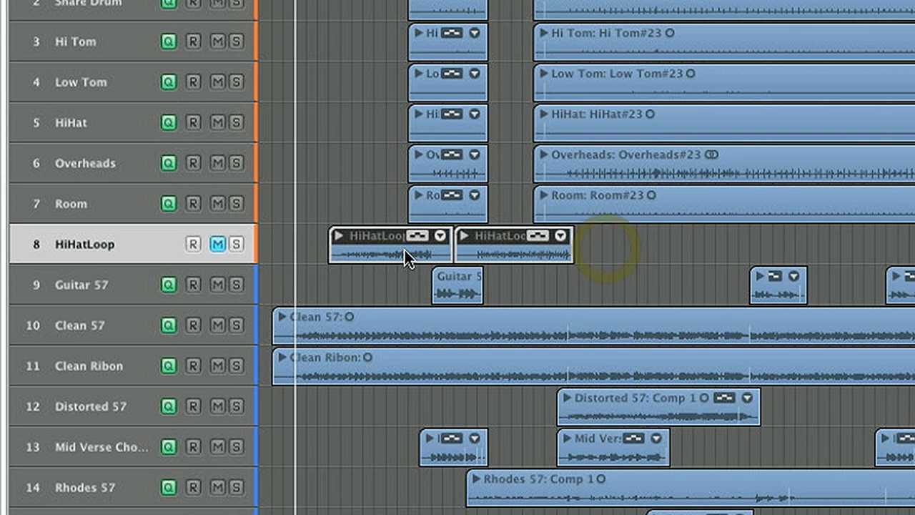
{"action": "key", "text": "ctrl+m"}
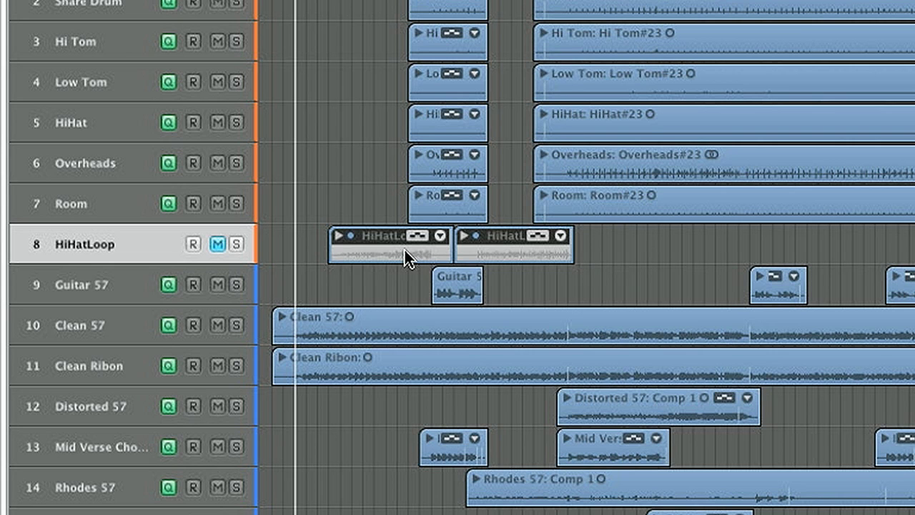
{"action": "left_click", "coordinate": [98, 247]}
{"action": "key", "text": "Delete"}
{"action": "key", "text": "super+BackSpace"}
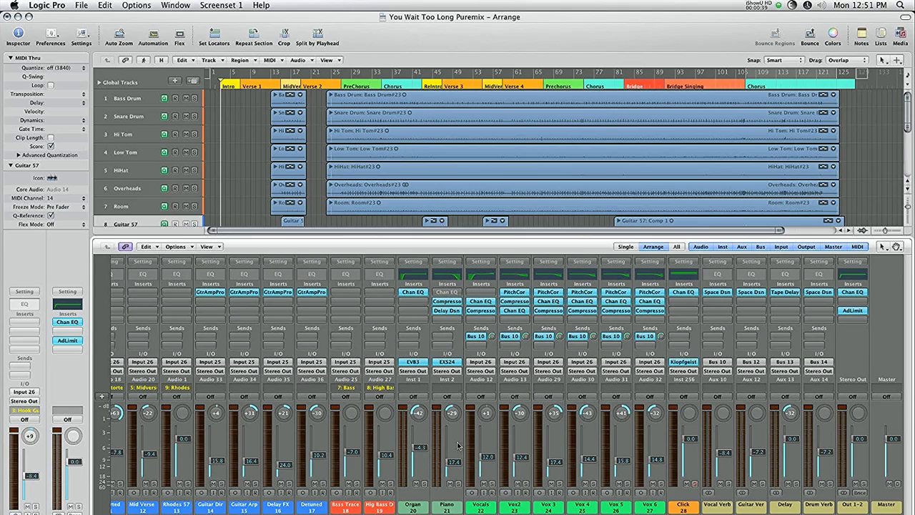
- Start the File > Export > All Tracks as Audio Files export
{"action": "left_click", "coordinate": [81, 5]}
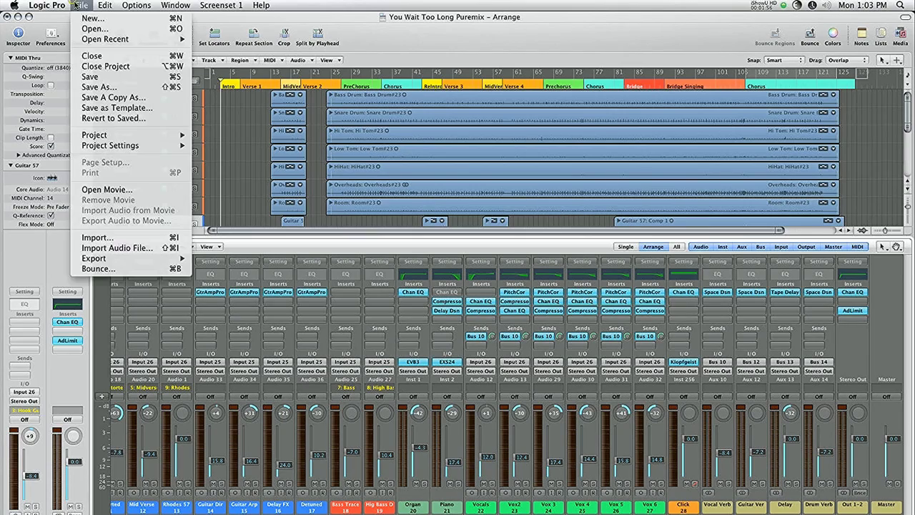
{"action": "mouse_move", "coordinate": [62, 381]}
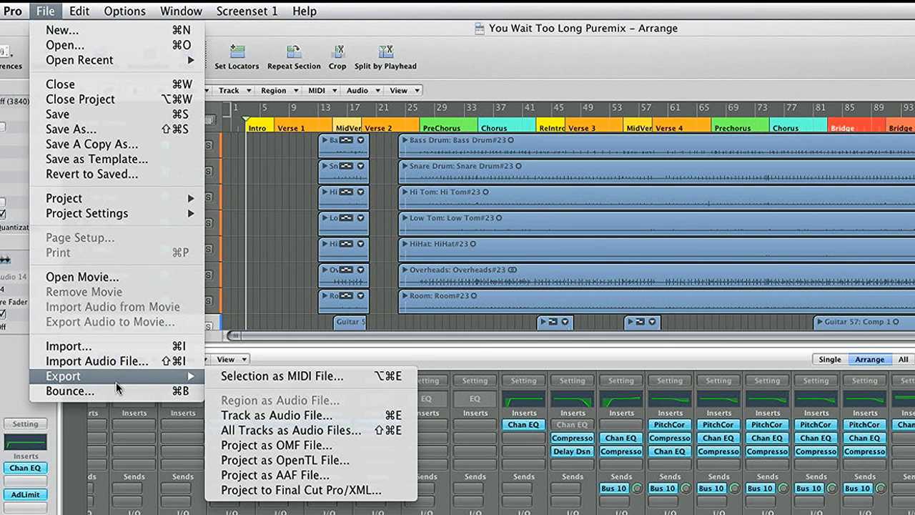
{"action": "left_click", "coordinate": [322, 432]}
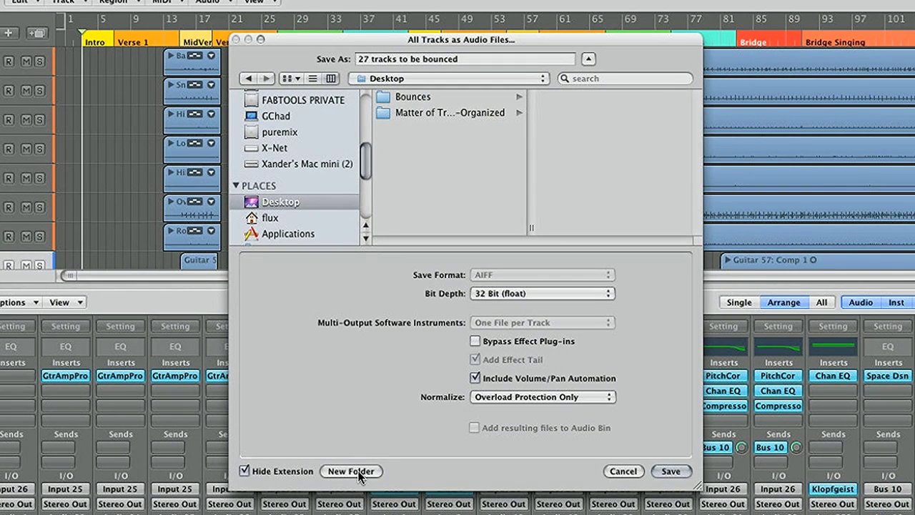
- Create a new Desktop folder named 'You Wait Too Long 89.5bpm' as the export destination
{"action": "left_click", "coordinate": [351, 471]}
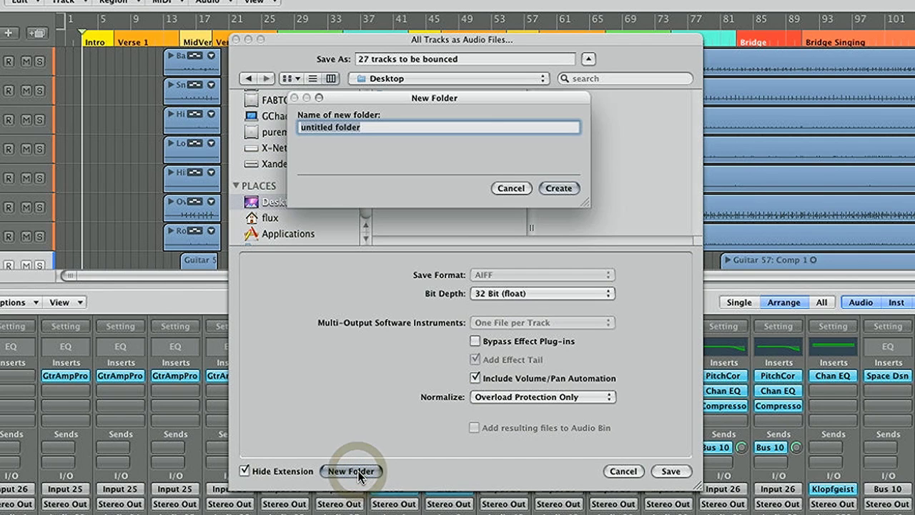
{"action": "type", "text": "You Wait"}
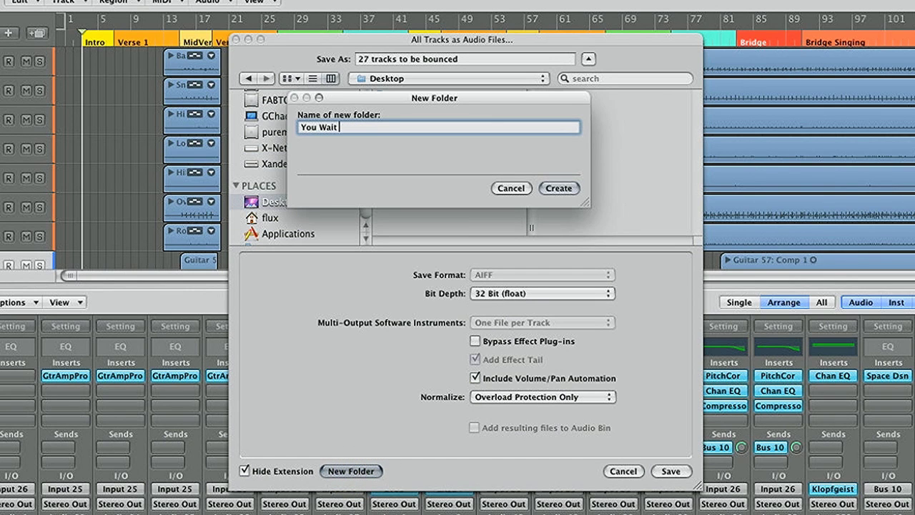
{"action": "type", "text": " Too Long"}
{"action": "type", "text": "89.5"}
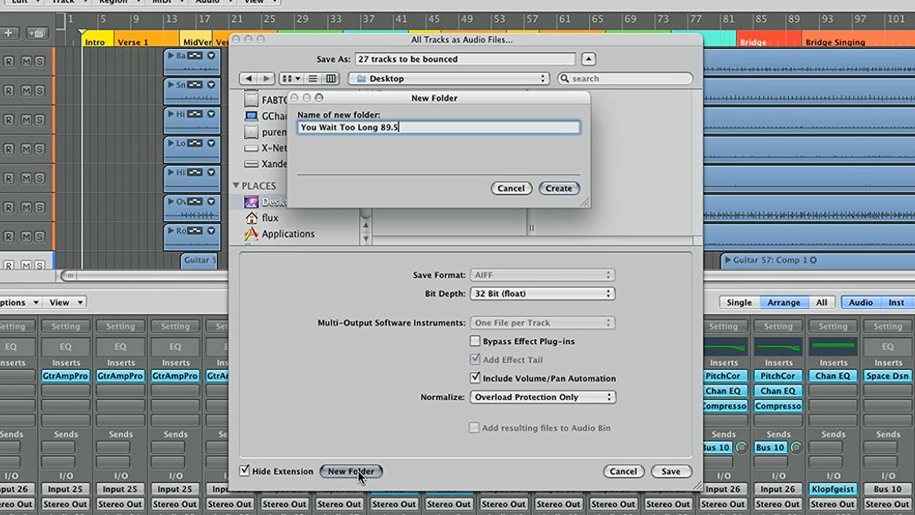
{"action": "type", "text": "bpm"}
{"action": "left_click", "coordinate": [560, 188]}
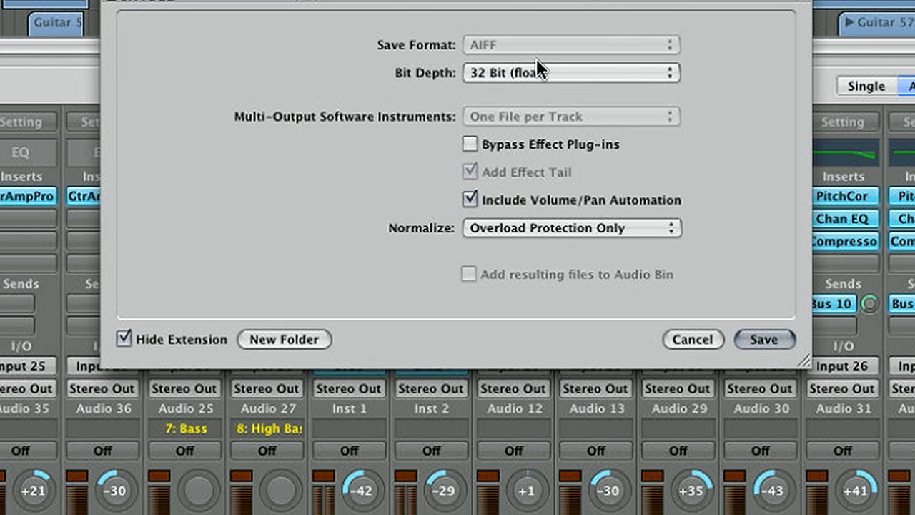
- Set the export bit depth to 24 Bit and the file format to WAVE
{"action": "left_click", "coordinate": [552, 73]}
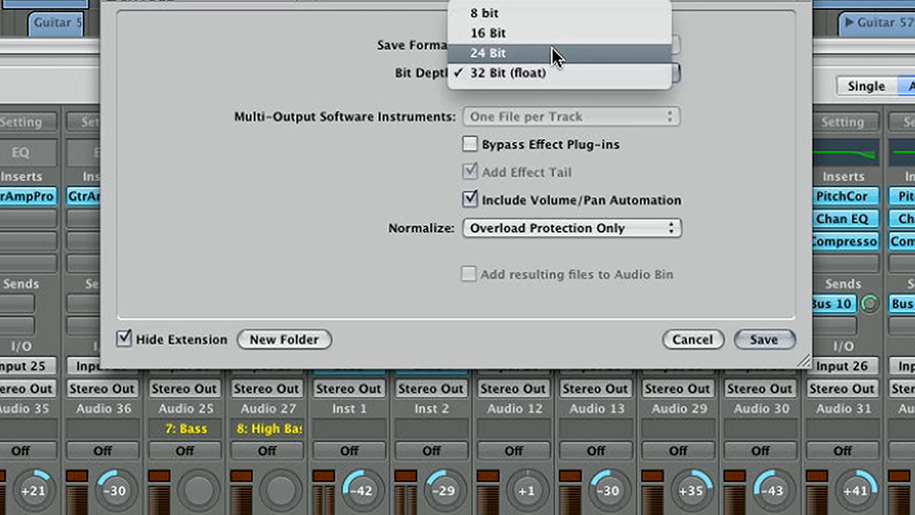
{"action": "left_click", "coordinate": [552, 47]}
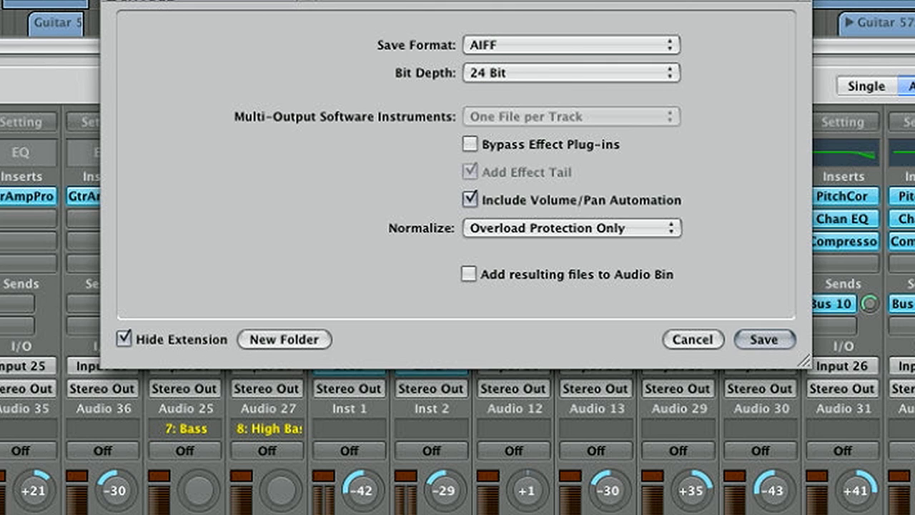
{"action": "left_click", "coordinate": [554, 44]}
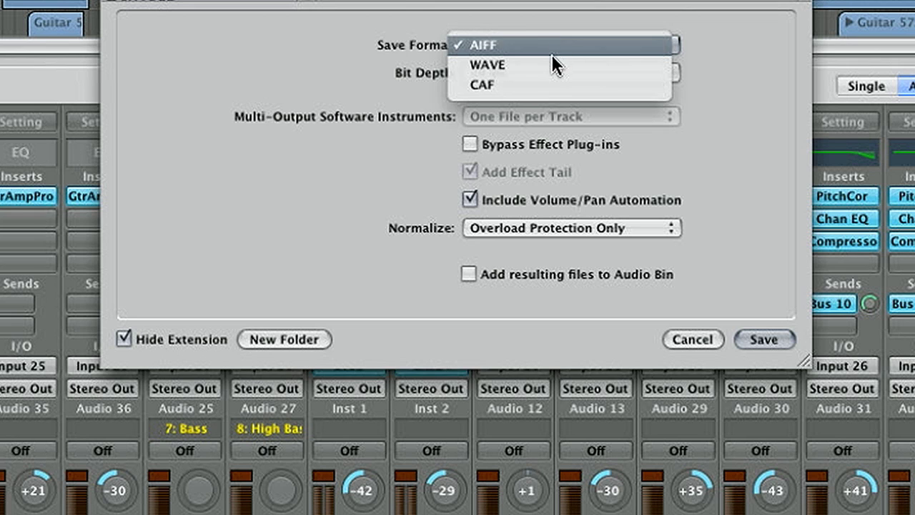
{"action": "left_click", "coordinate": [554, 66]}
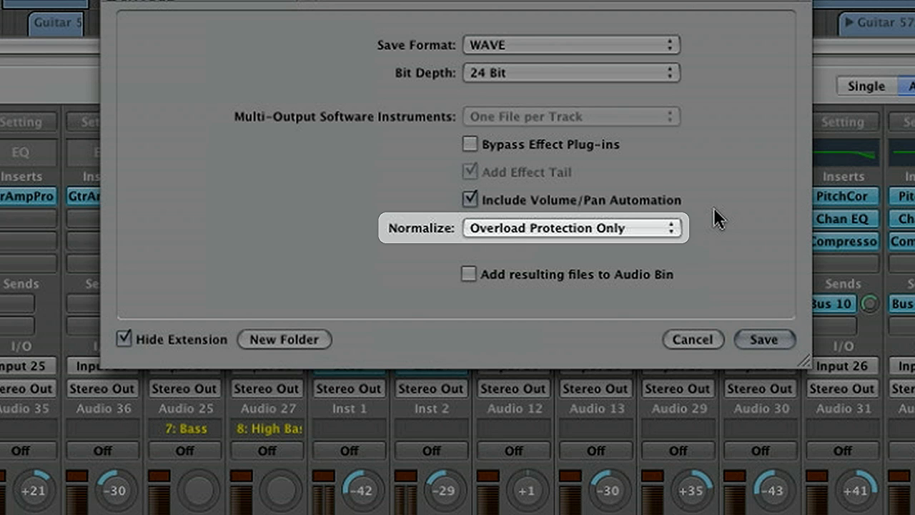
- Leave Normalize at Overload Protection Only and save to export all 27 tracks
{"action": "left_click", "coordinate": [659, 229]}
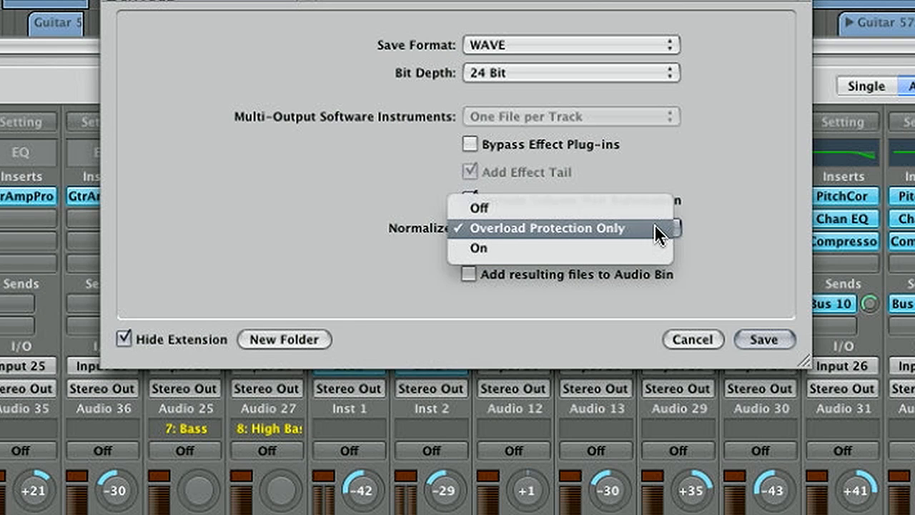
{"action": "left_click", "coordinate": [654, 228]}
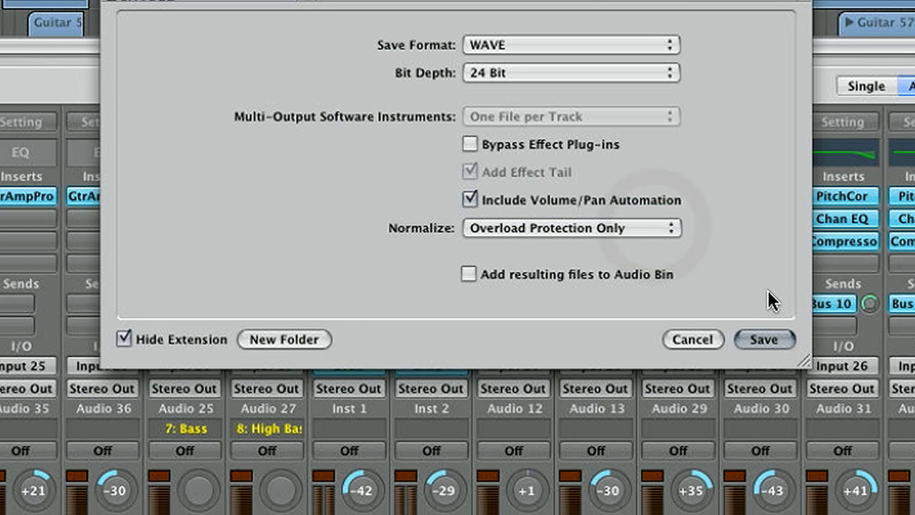
{"action": "left_click", "coordinate": [764, 340]}
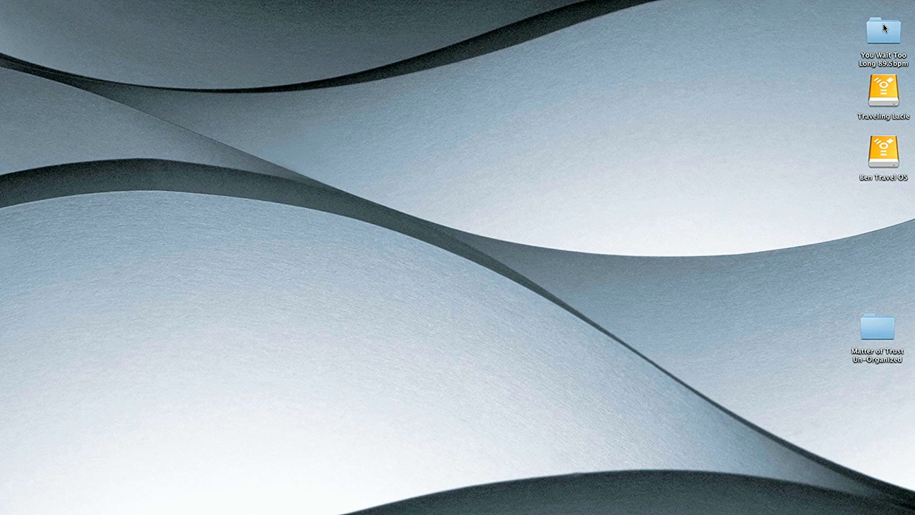
- Check the exported stems in the 89.5bpm folder, then switch to the empty 'You Wait Too Long Pro Tool PureMix' session
{"action": "double_click", "coordinate": [884, 28]}
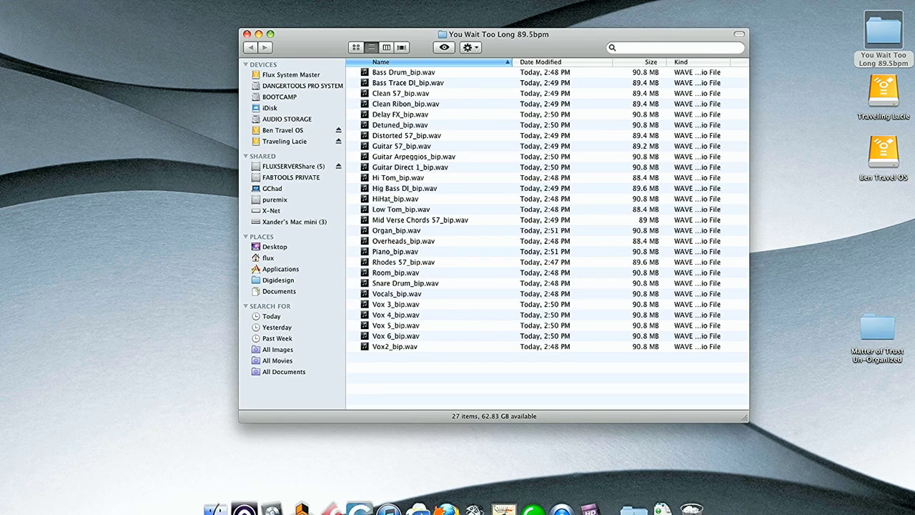
{"action": "left_click", "coordinate": [237, 500]}
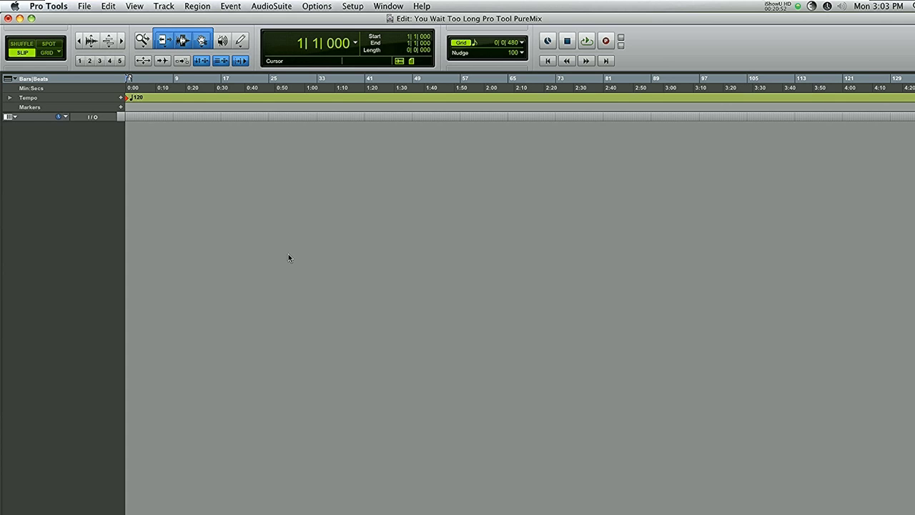
- Open the Import Audio dialog and browse to the Desktop's 'You Wait Too Long 89.5bpm' folder
{"action": "left_click", "coordinate": [84, 6]}
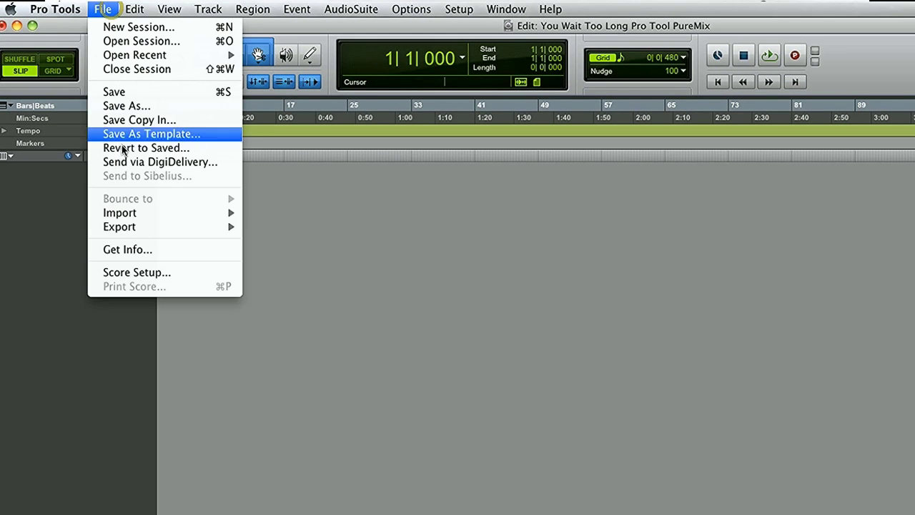
{"action": "mouse_move", "coordinate": [130, 215]}
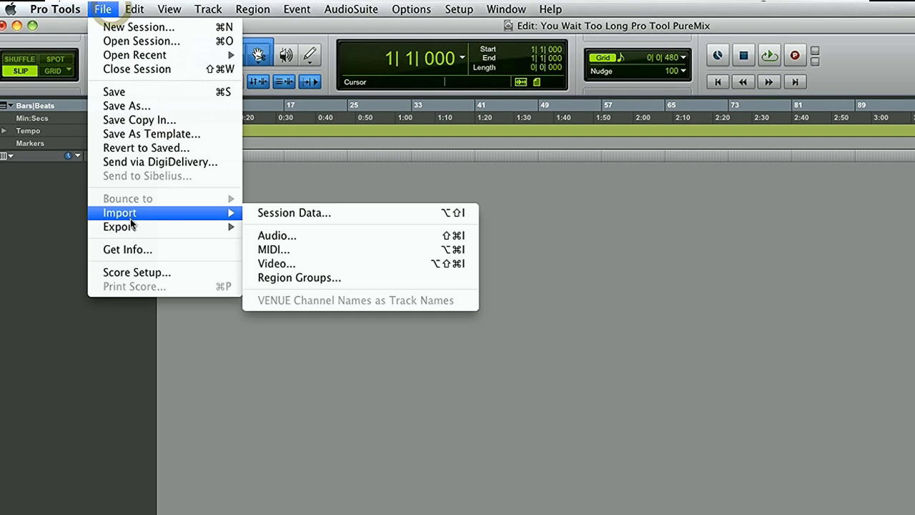
{"action": "left_click", "coordinate": [356, 245]}
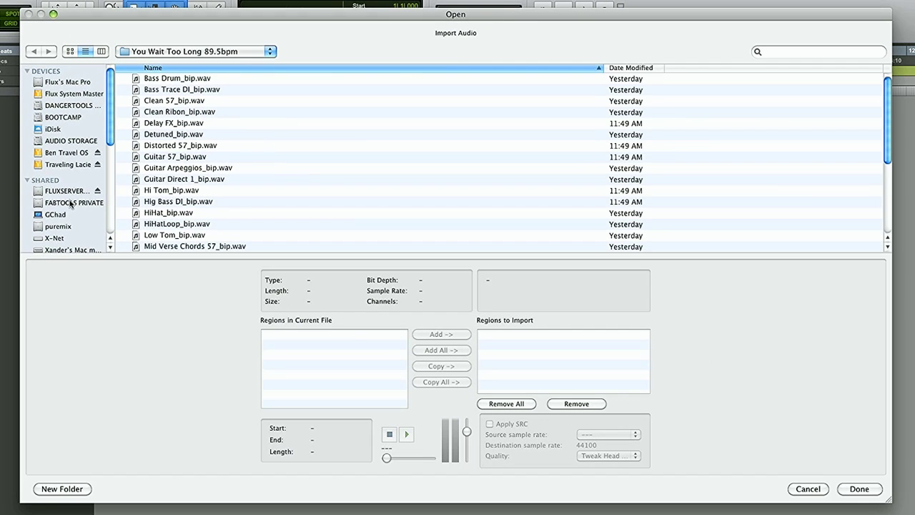
{"action": "left_click", "coordinate": [110, 207]}
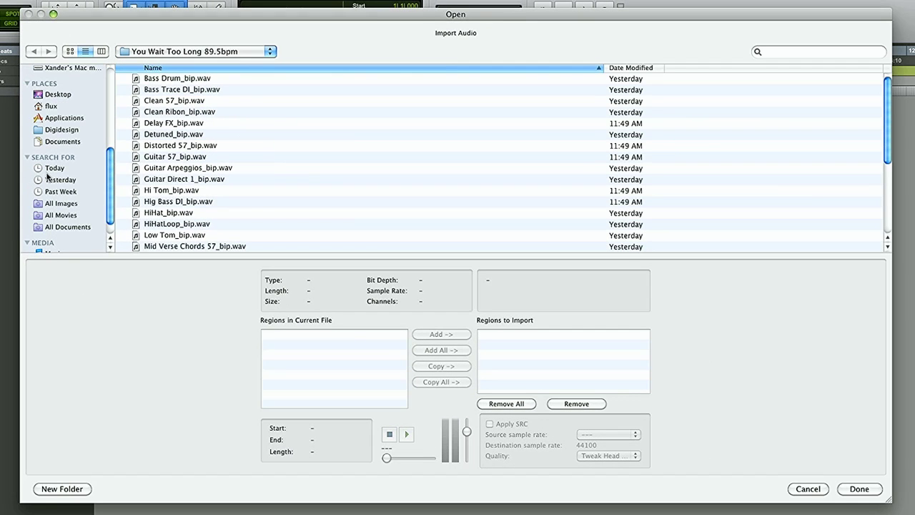
{"action": "left_click", "coordinate": [57, 95]}
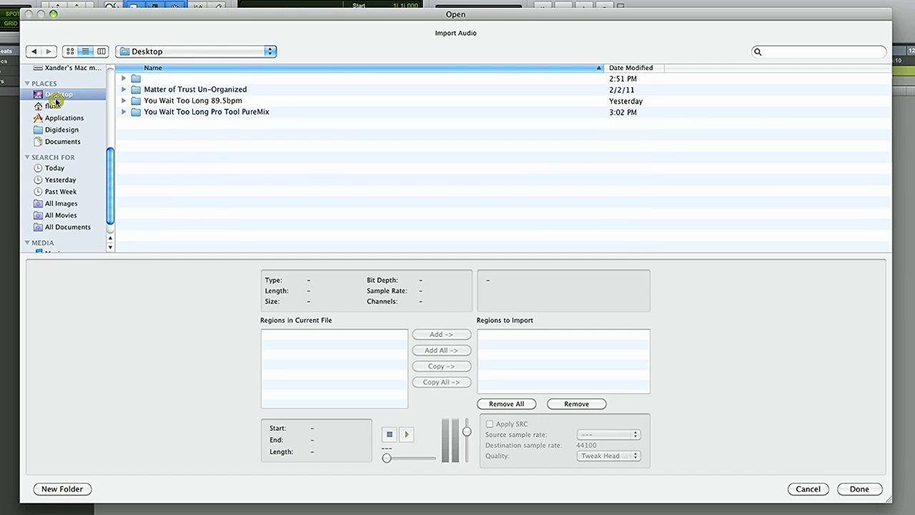
{"action": "double_click", "coordinate": [237, 101]}
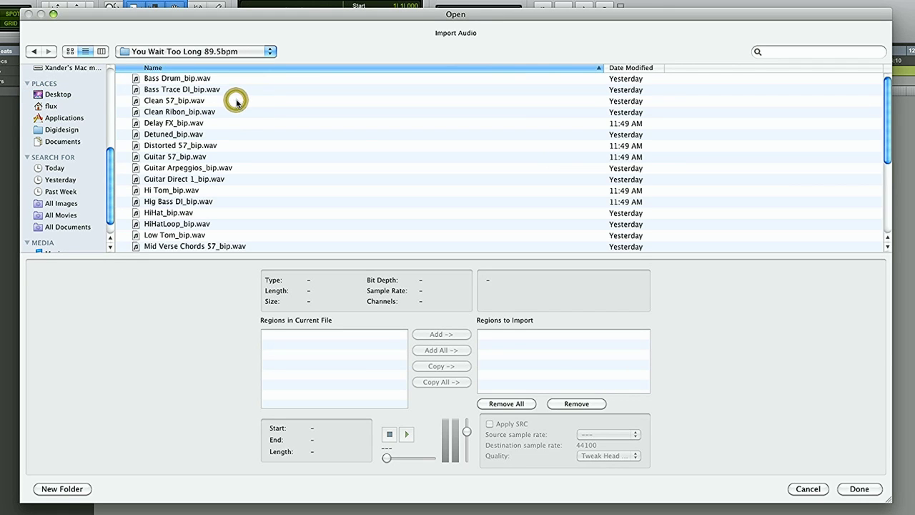
- Select every WAV from Bass Drum_bip.wav to Vox2_bip.wav and queue them all as copies
{"action": "left_click", "coordinate": [185, 80]}
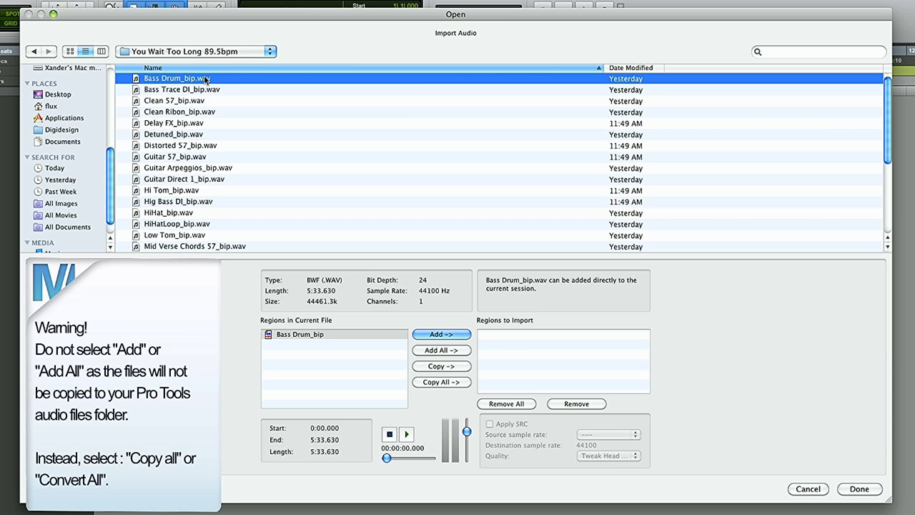
{"action": "scroll", "coordinate": [212, 85], "scroll_direction": "down", "scroll_amount": 8}
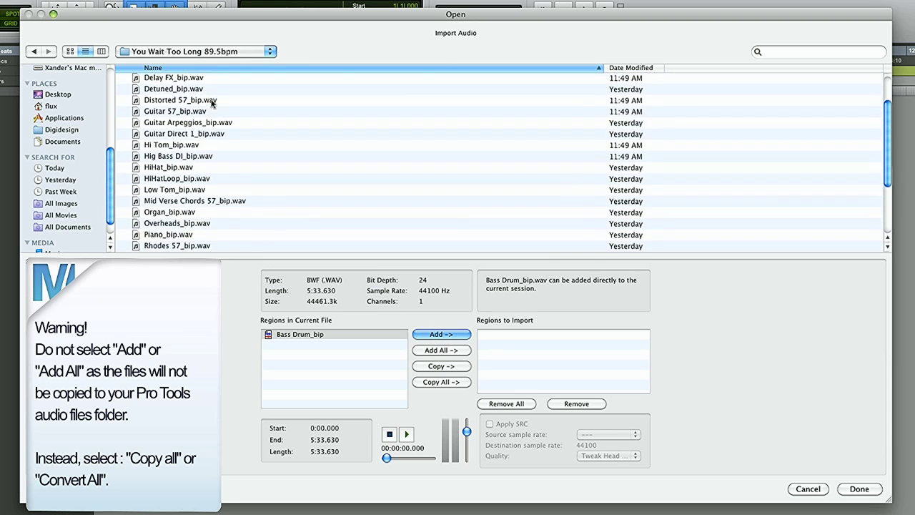
{"action": "left_click", "coordinate": [184, 246], "text": "shift"}
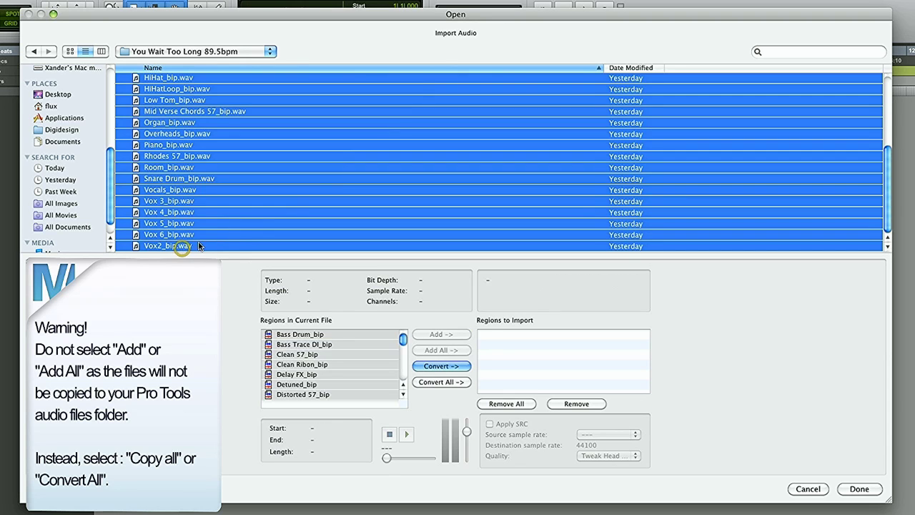
{"action": "left_click", "coordinate": [461, 384]}
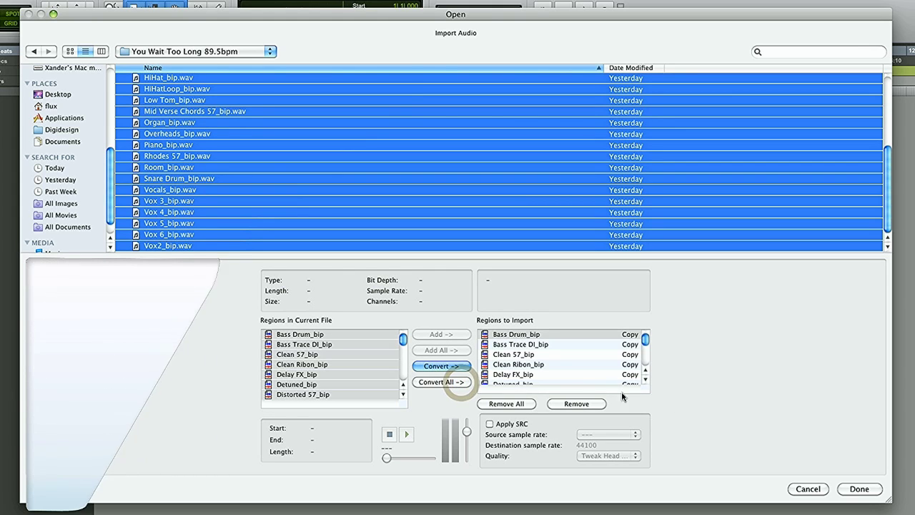
{"action": "left_click", "coordinate": [859, 489]}
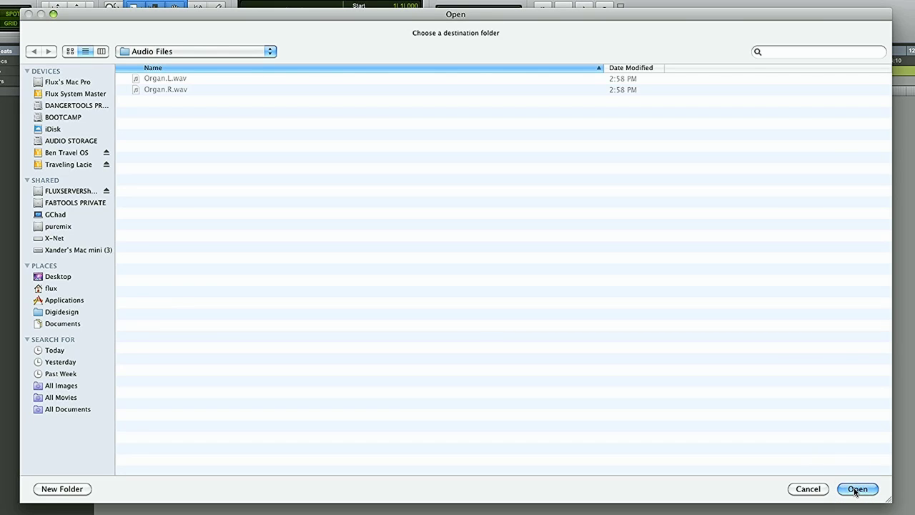
- Copy the files into the Audio Files folder and import them as new tracks at Session Start
{"action": "left_click", "coordinate": [856, 490]}
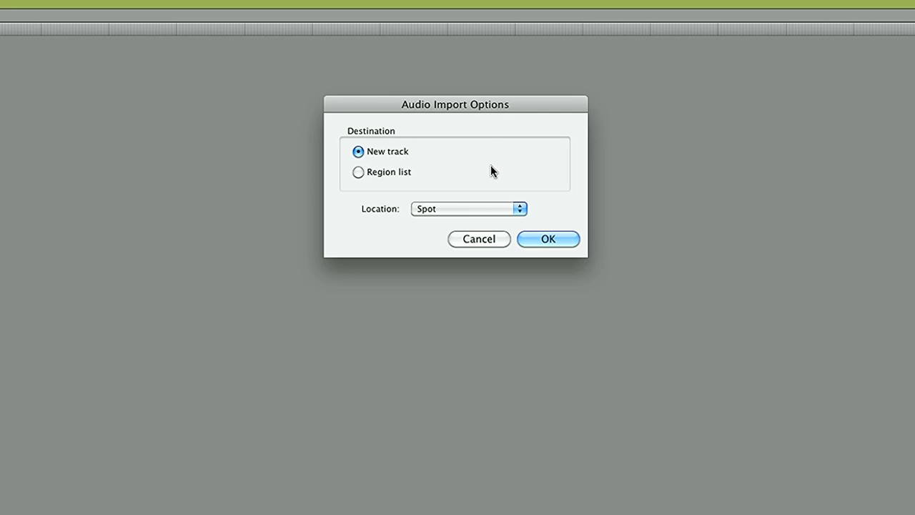
{"action": "left_click", "coordinate": [489, 209]}
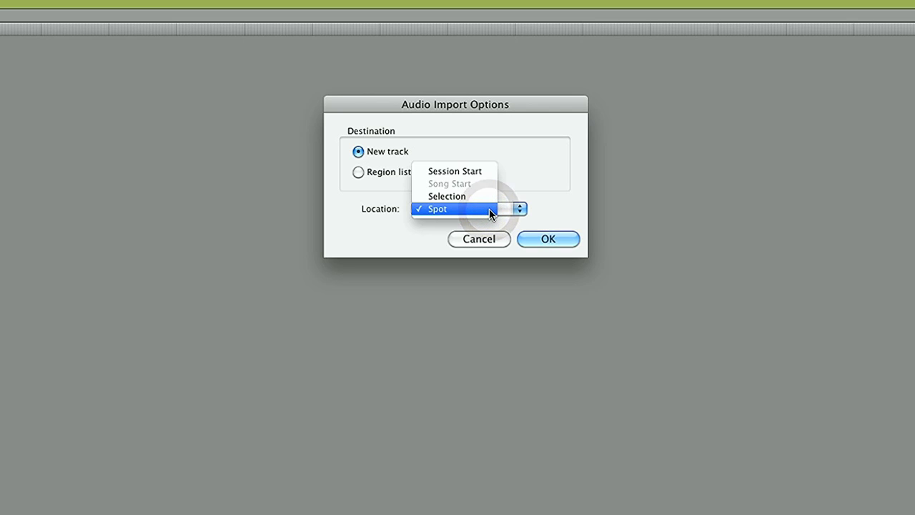
{"action": "left_click", "coordinate": [477, 171]}
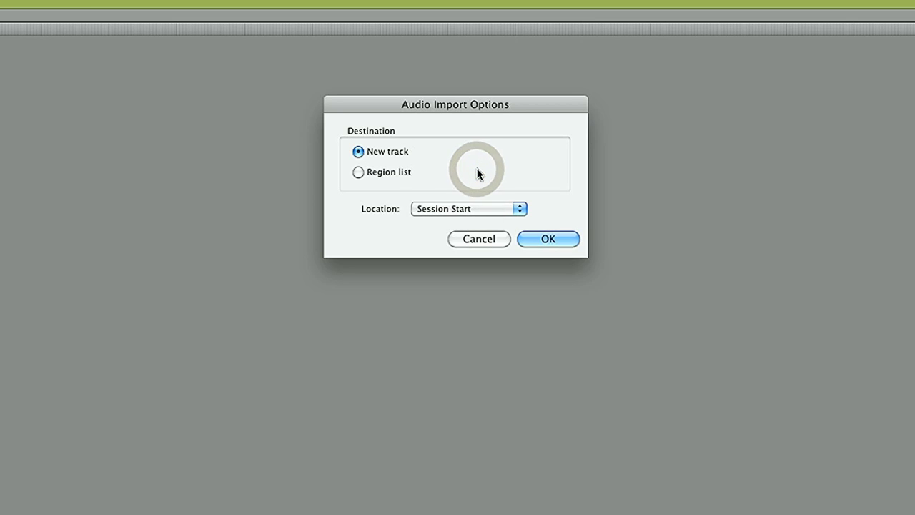
{"action": "left_click", "coordinate": [536, 203]}
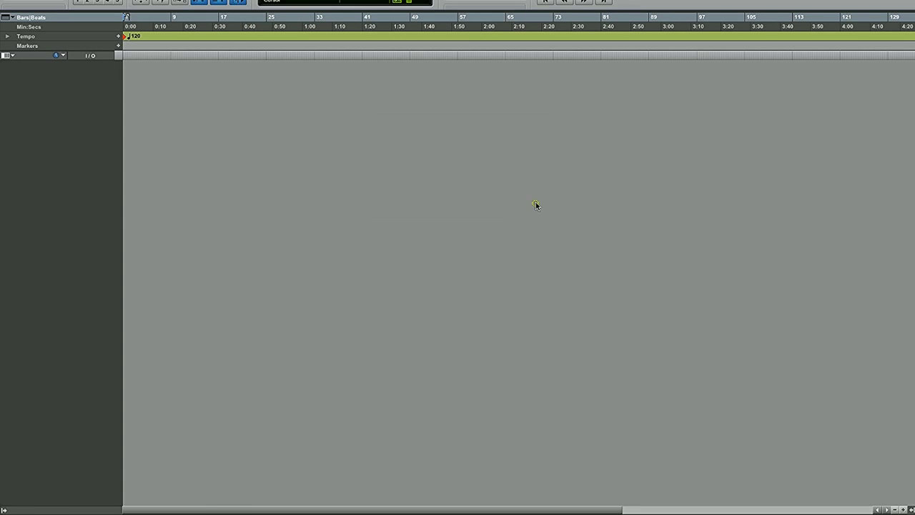